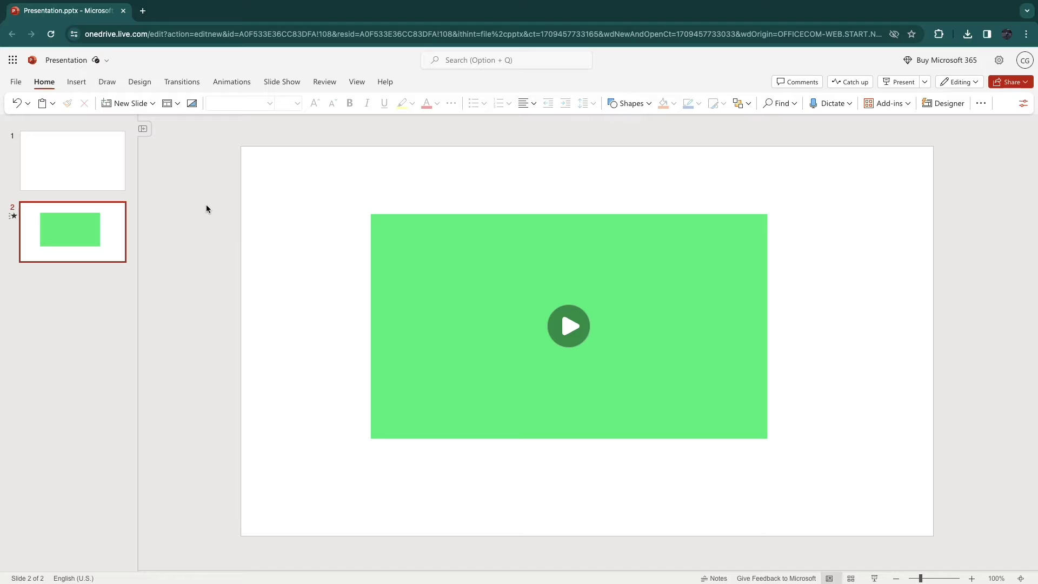
- Pause the playing video and leave the slideshow to return to editing
{"action": "left_click", "coordinate": [90, 158]}
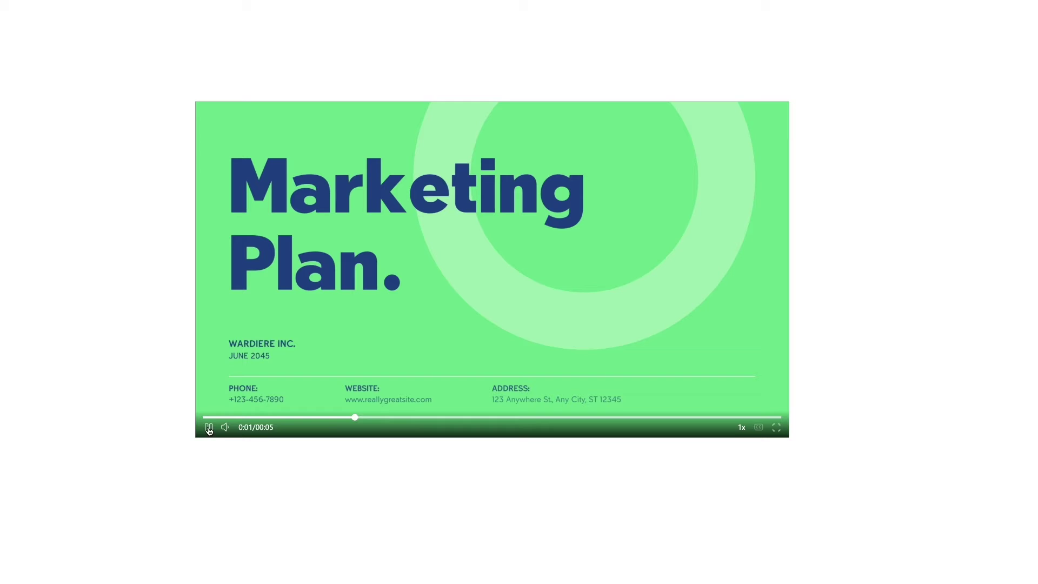
{"action": "left_click", "coordinate": [320, 401]}
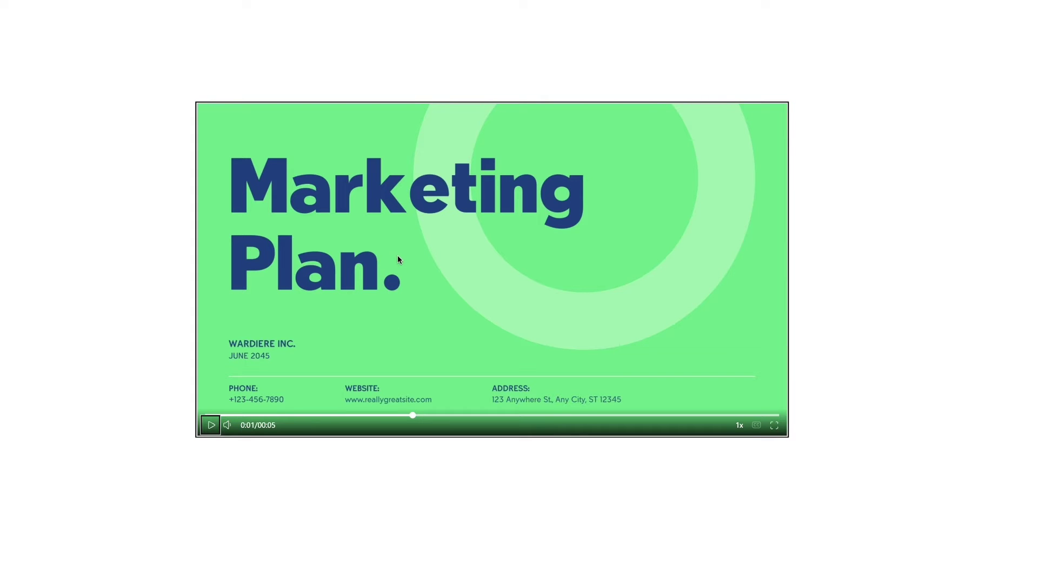
{"action": "key", "text": "Escape"}
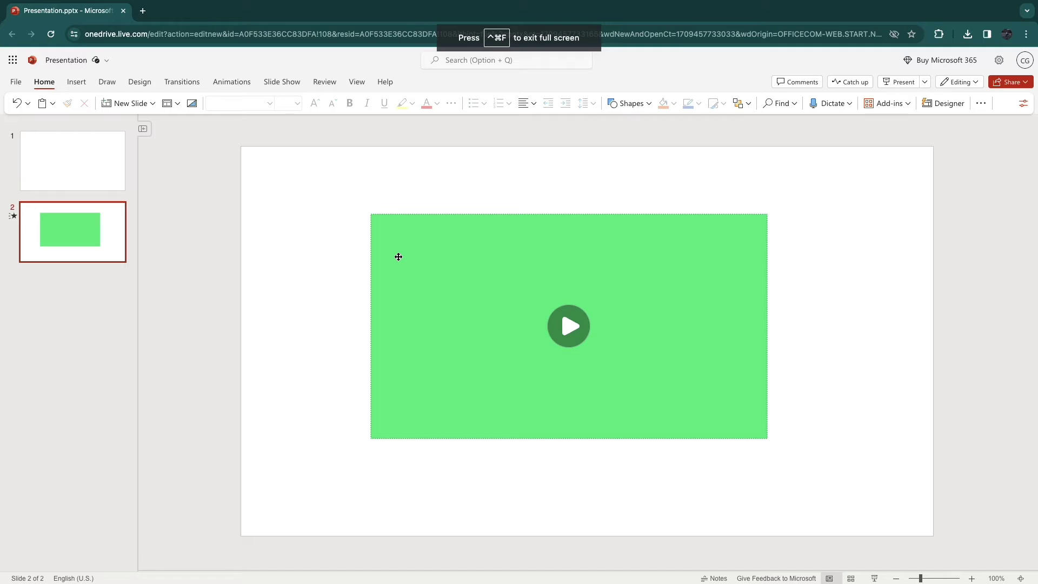
- Set the slide 2 video's animation Start option to After Previous
{"action": "left_click", "coordinate": [490, 273]}
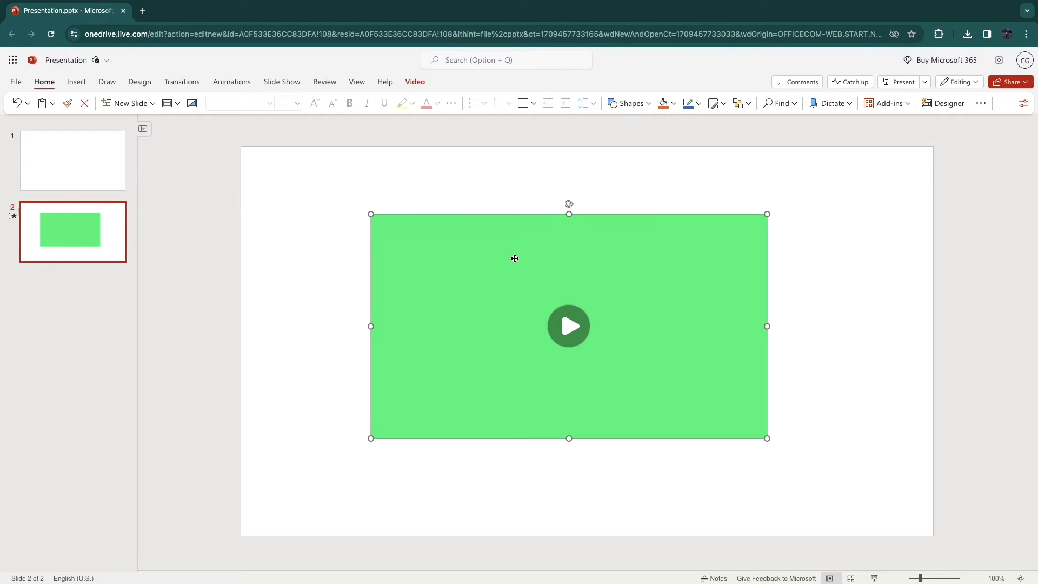
{"action": "left_click", "coordinate": [226, 83]}
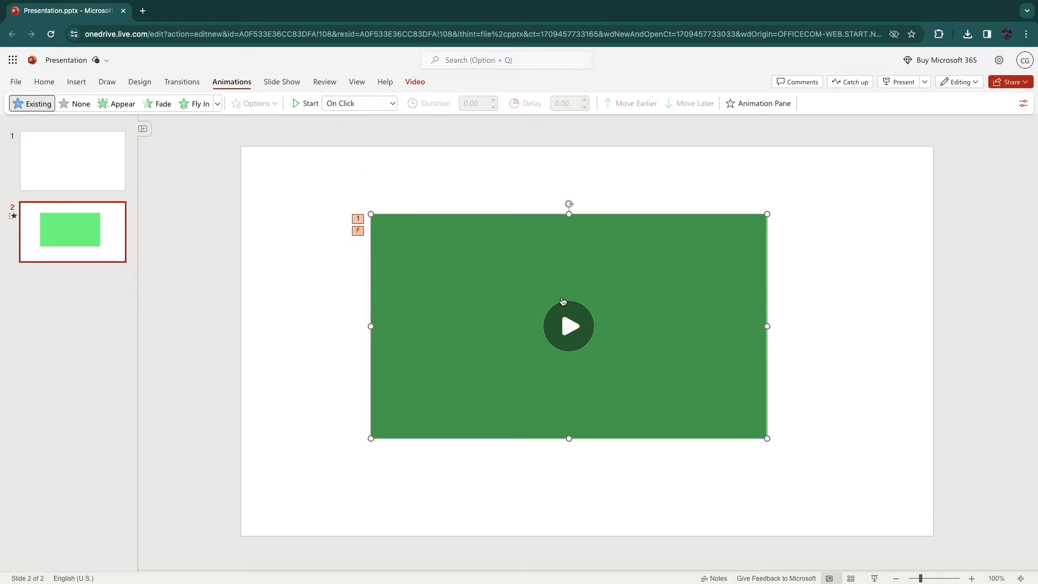
{"action": "left_click", "coordinate": [395, 104]}
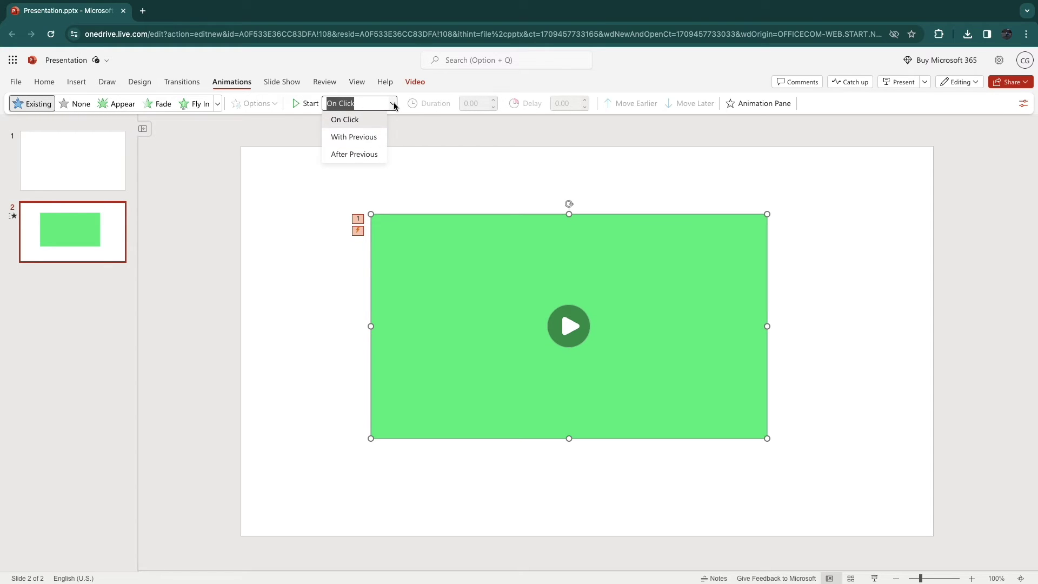
{"action": "left_click", "coordinate": [352, 155]}
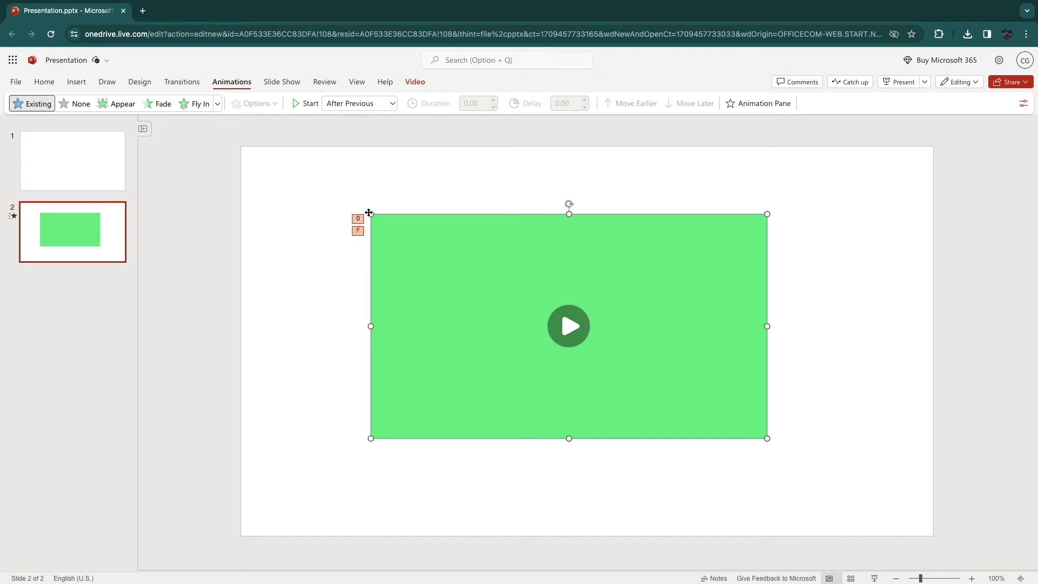
- Move the video to the top-left corner and stretch it to fill the whole slide
{"action": "left_click_drag", "start_coordinate": [368, 212], "coordinate": [239, 145]}
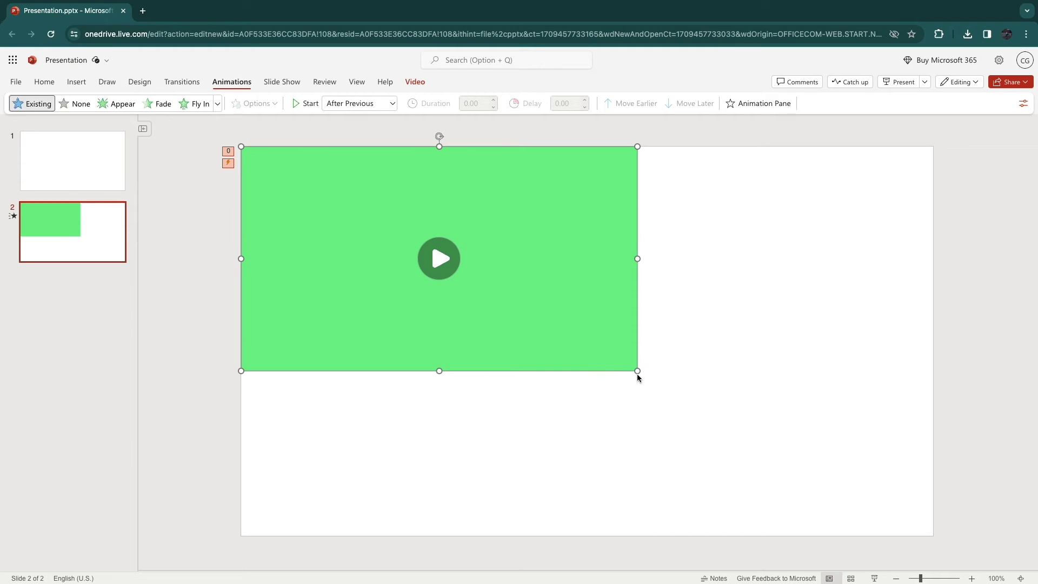
{"action": "left_click_drag", "start_coordinate": [636, 371], "coordinate": [933, 536]}
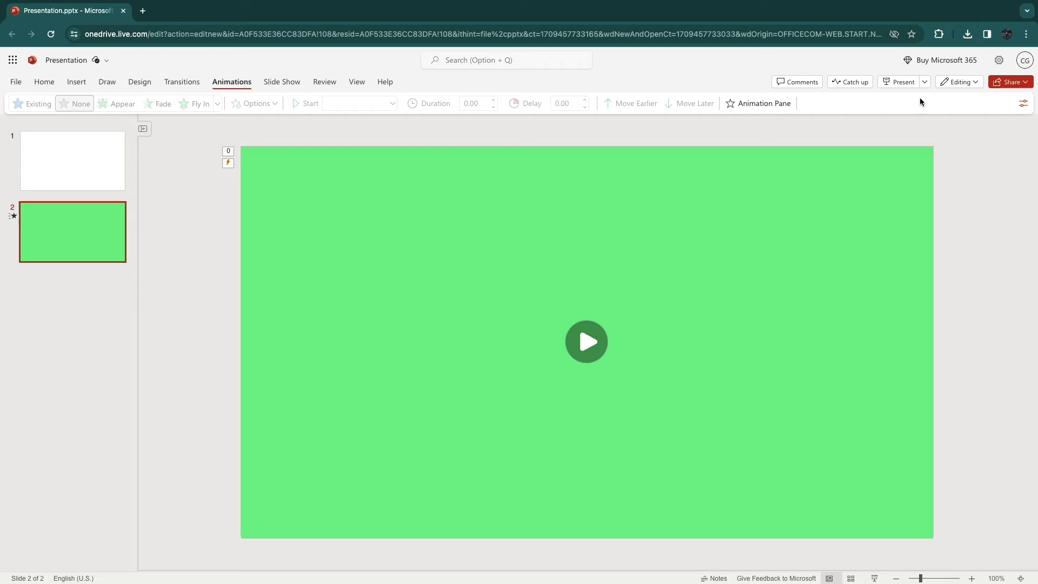
{"action": "left_click", "coordinate": [54, 171]}
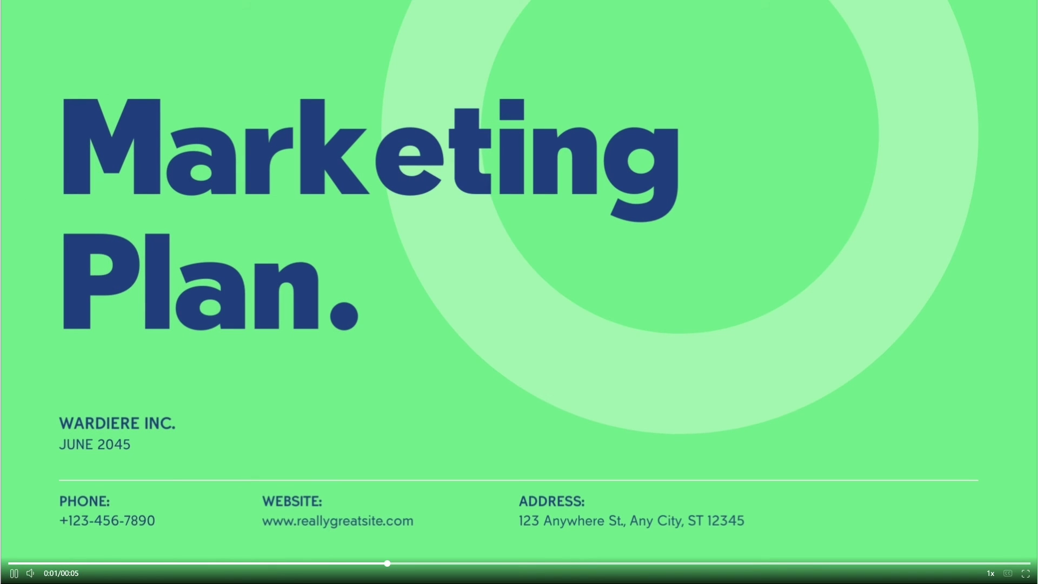
{"action": "key", "text": "Escape"}
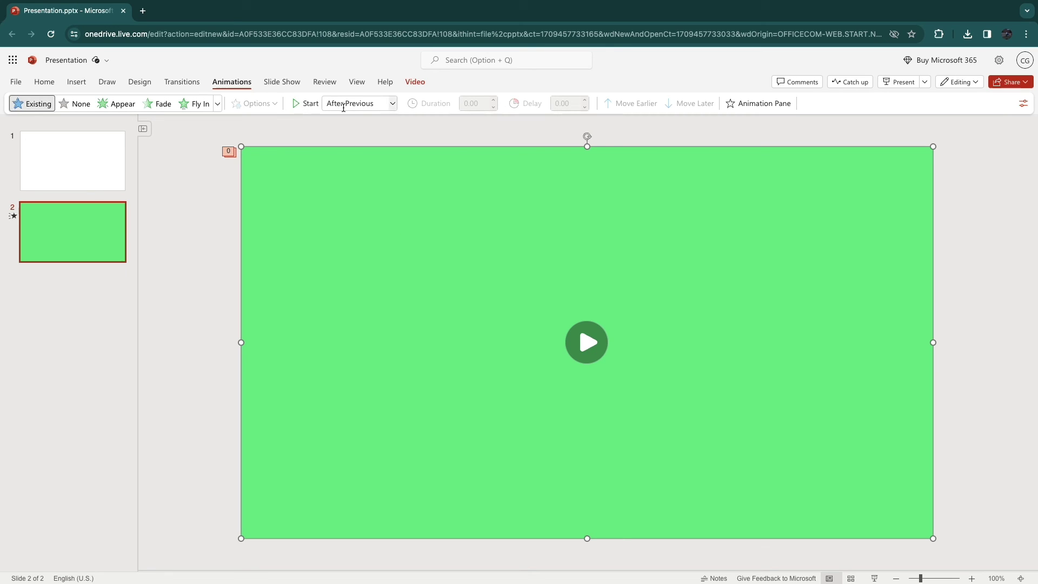
{"action": "left_click", "coordinate": [391, 104]}
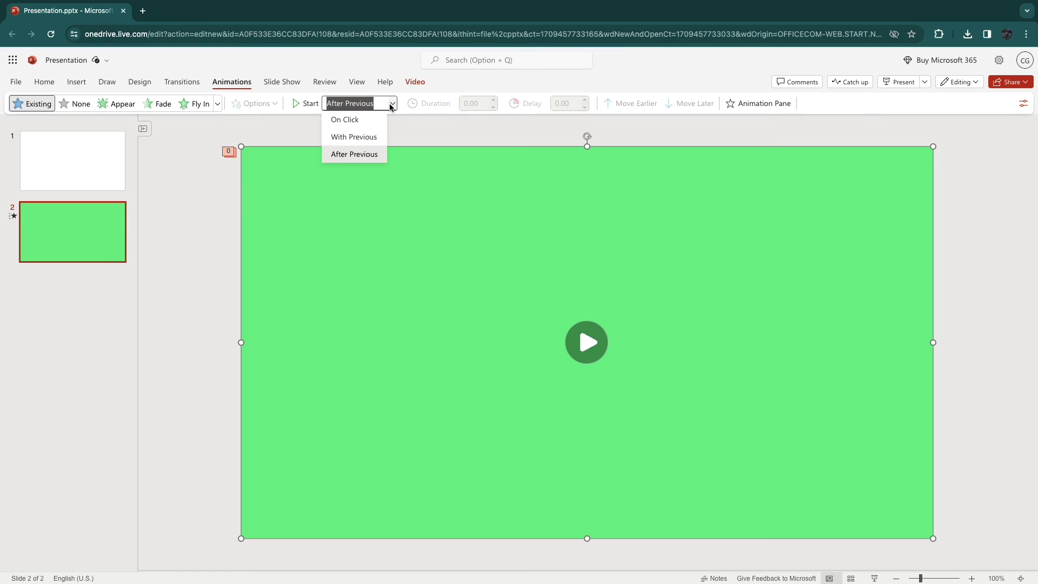
{"action": "left_click", "coordinate": [223, 196]}
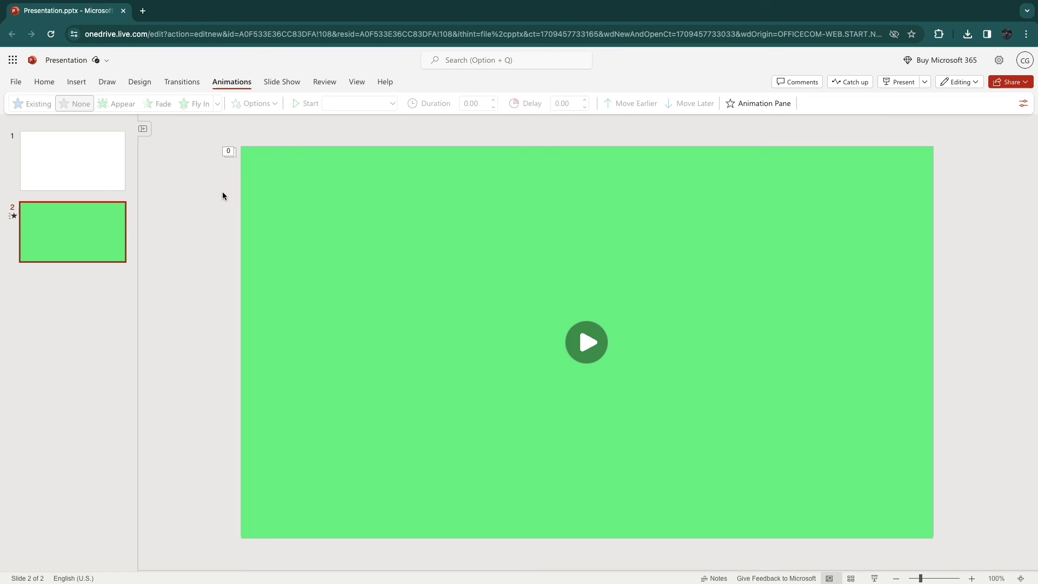